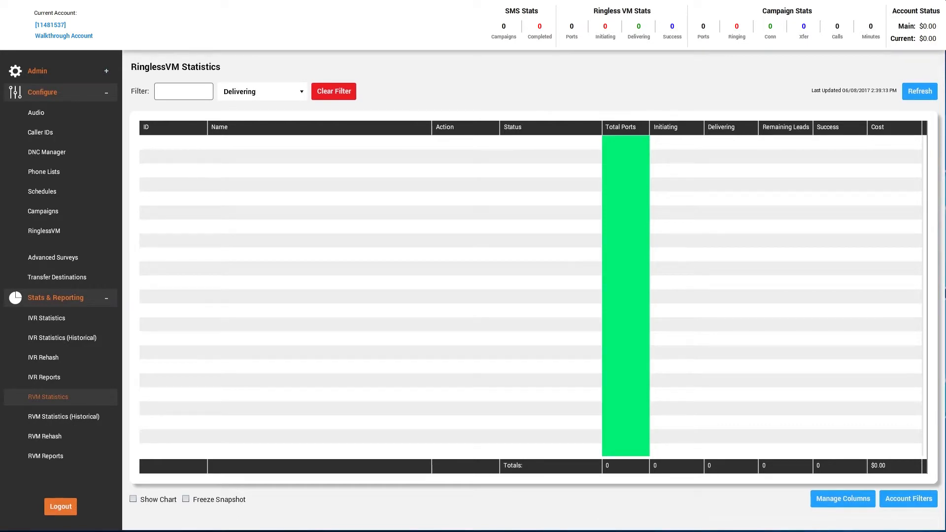
# Open the Phone Lists page from the Configure section of the sidebar.
pyautogui.click(102, 175)
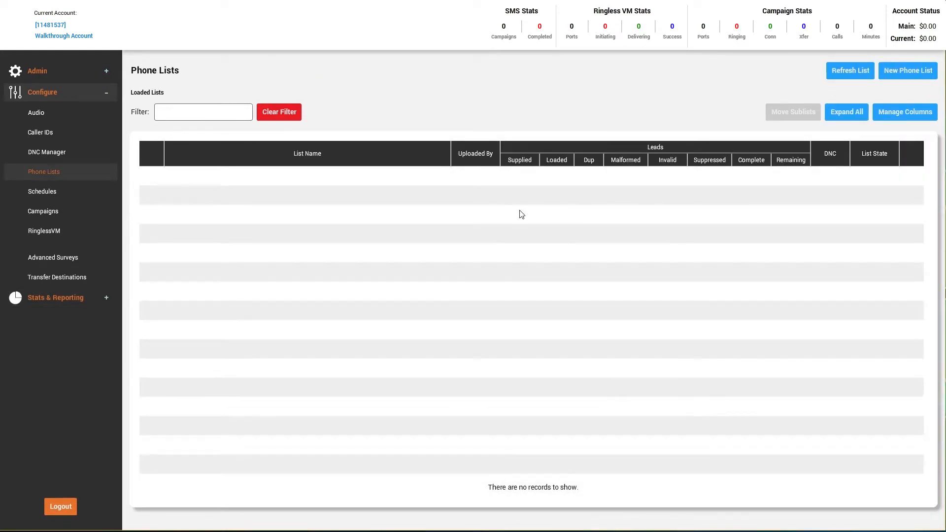
# Start a new phone list named 'RVM List' with For Ringless VM set to Yes.
pyautogui.click(913, 73)
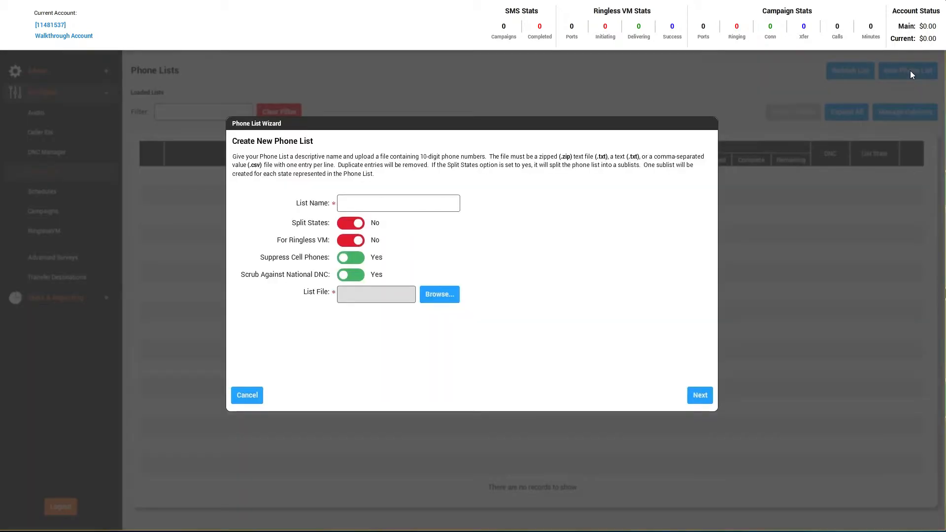
pyautogui.click(432, 201)
pyautogui.write('RVM List')
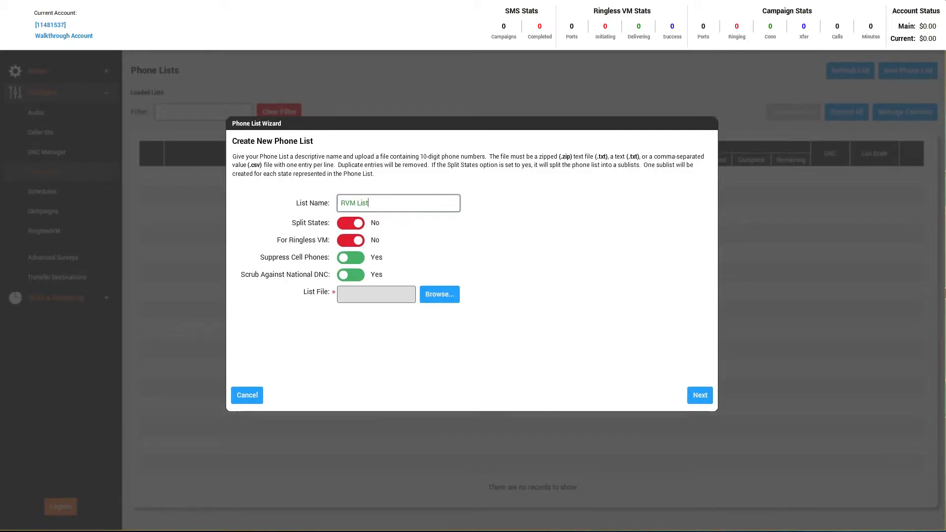
pyautogui.click(351, 241)
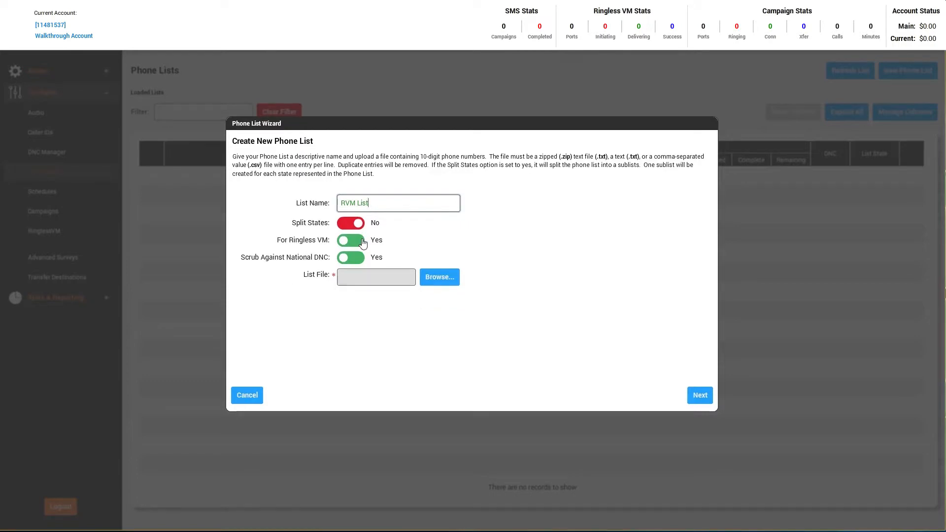
# Upload Example RVM Cell List.csv as the list file and continue to field mapping.
pyautogui.click(451, 281)
pyautogui.click(405, 97)
pyautogui.click(683, 352)
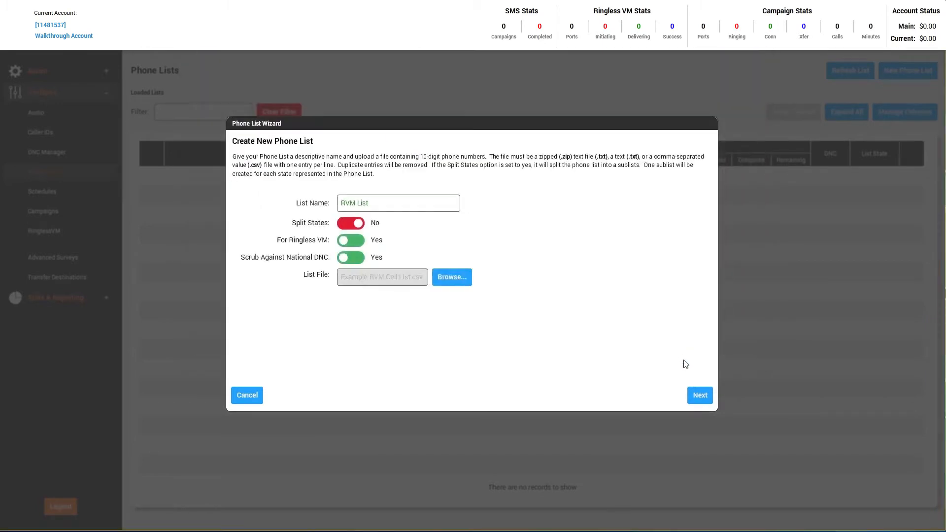
pyautogui.click(700, 396)
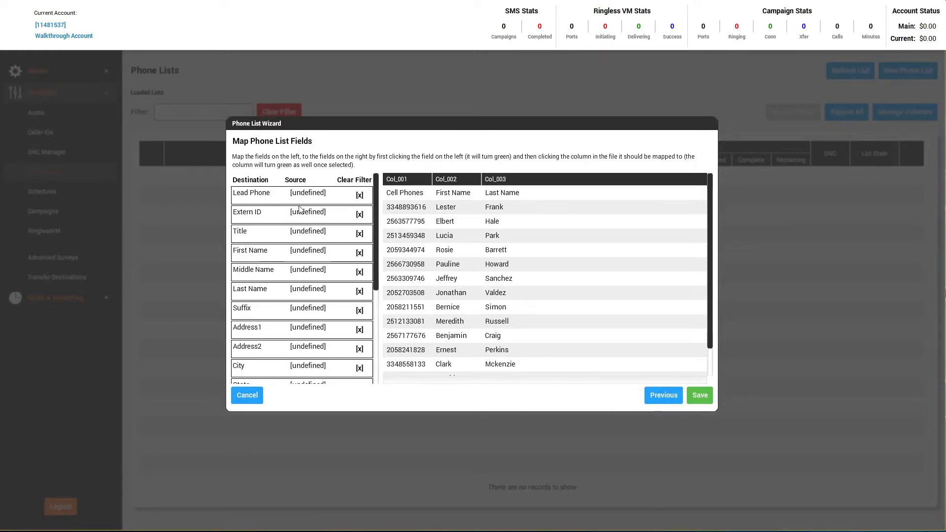
# Map both Lead Phone and Extern ID to column Col_001.
pyautogui.click(267, 194)
pyautogui.click(403, 180)
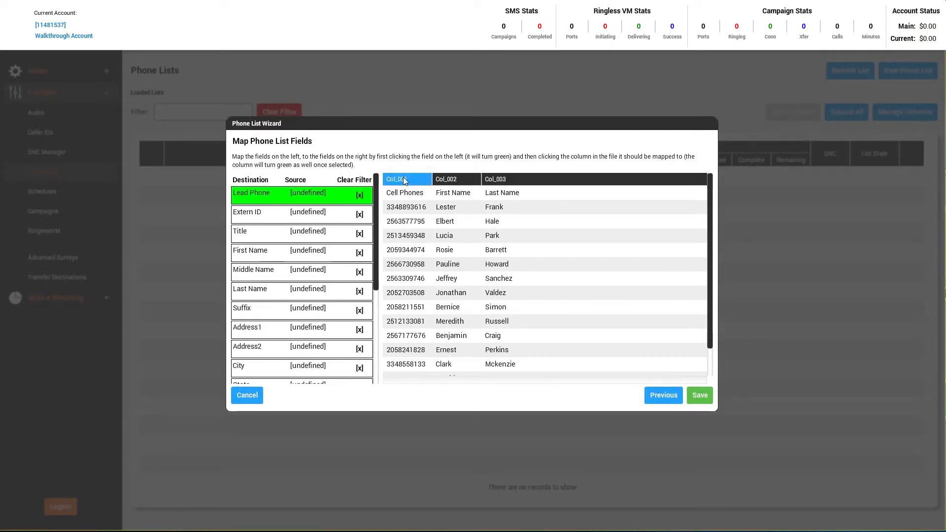
pyautogui.click(403, 181)
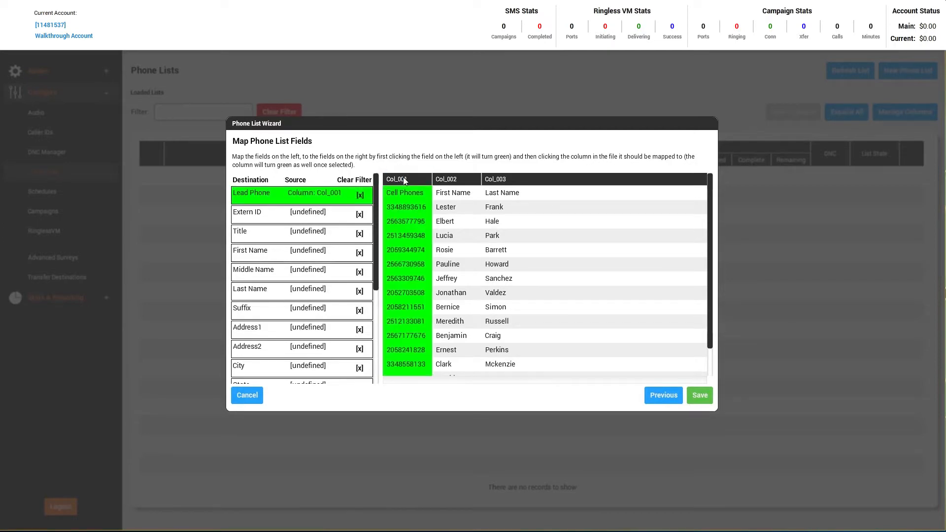
pyautogui.click(265, 219)
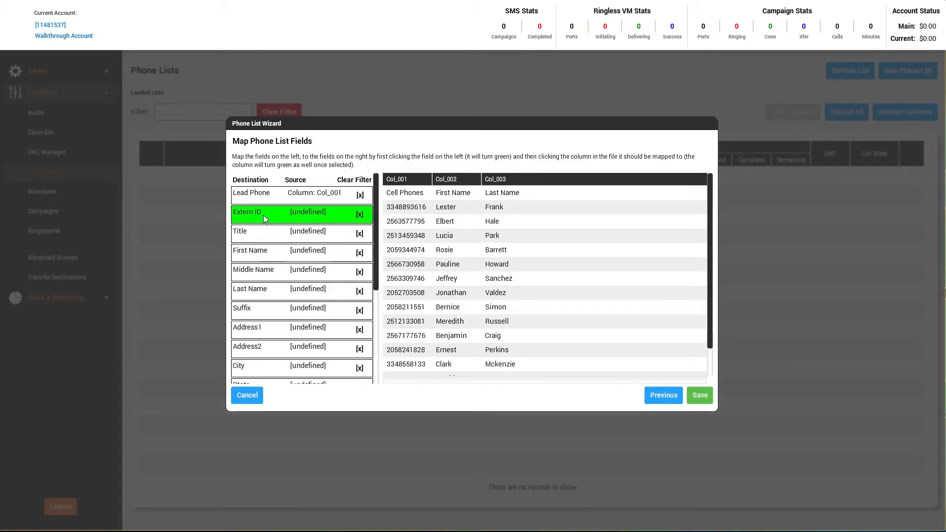
pyautogui.click(407, 179)
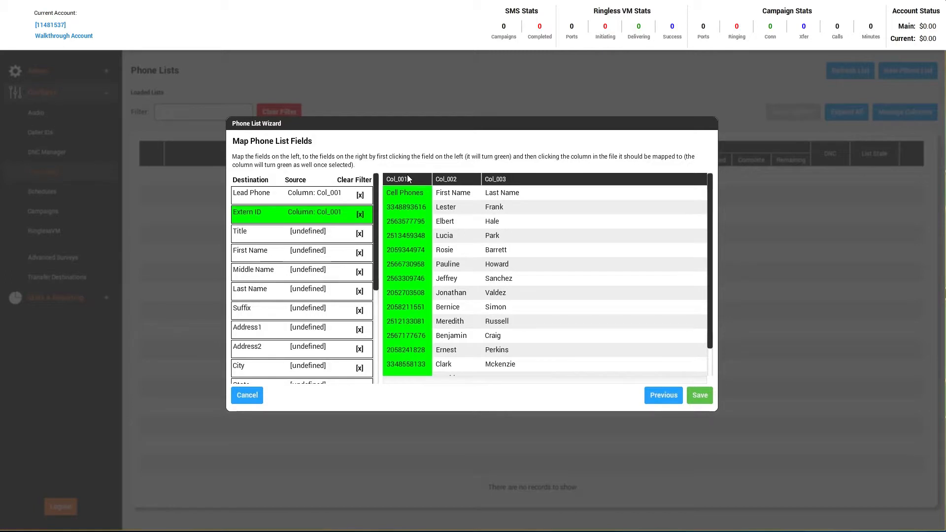
# Map First Name to Col_002 and Last Name to Col_003, then save the list.
pyautogui.click(264, 253)
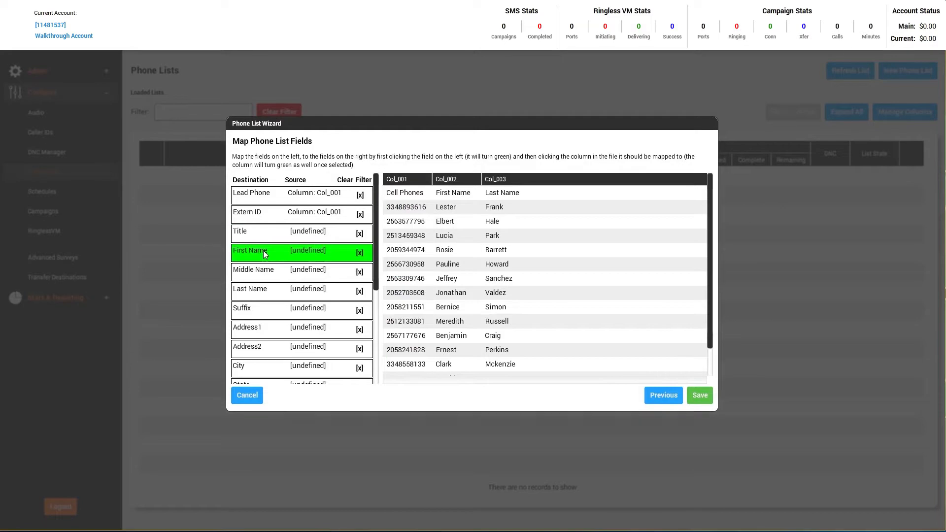
pyautogui.click(467, 179)
pyautogui.click(271, 290)
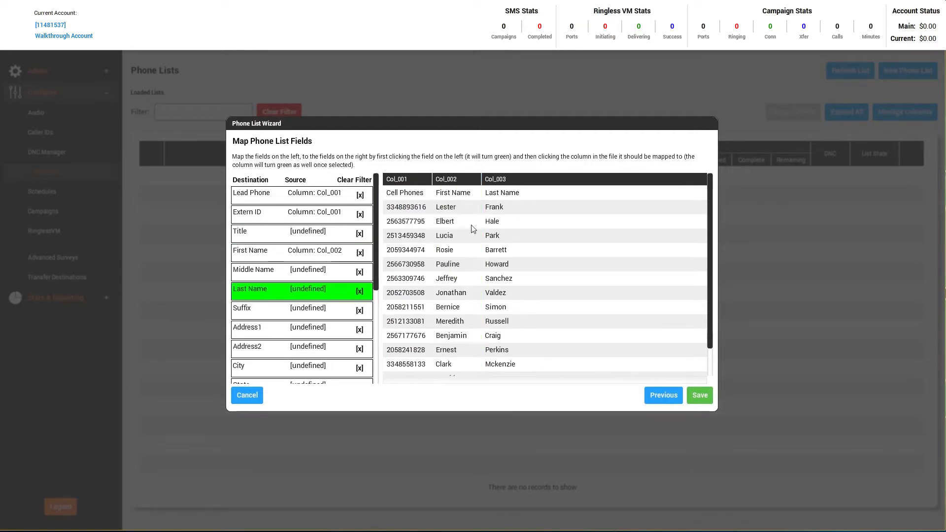
pyautogui.click(513, 178)
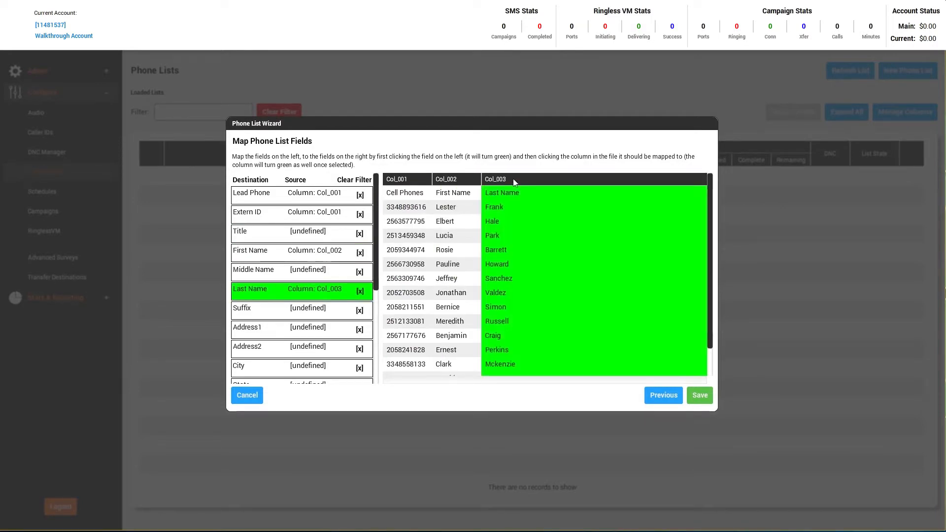
pyautogui.click(700, 395)
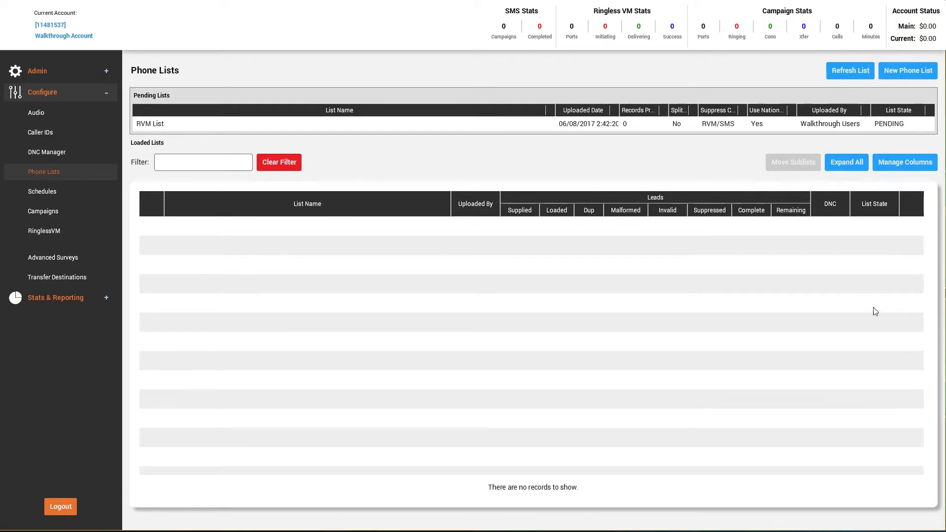
# Refresh to confirm the 397658 RVM List loaded, then go to the RinglessVM campaign list.
pyautogui.click(852, 69)
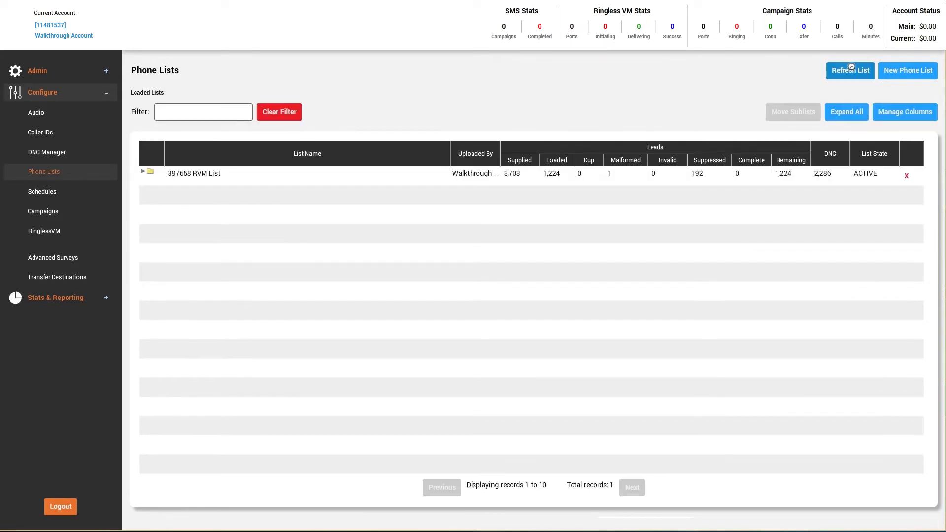
pyautogui.click(805, 172)
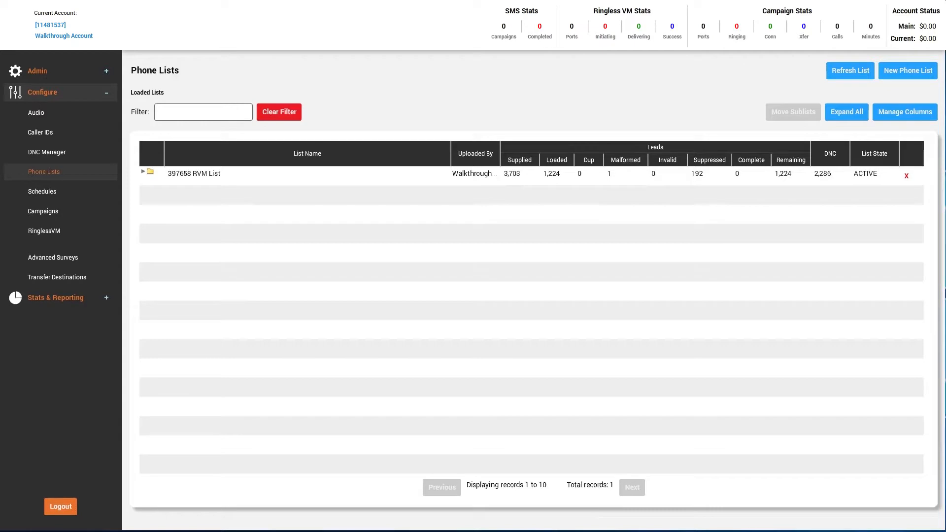
pyautogui.click(74, 231)
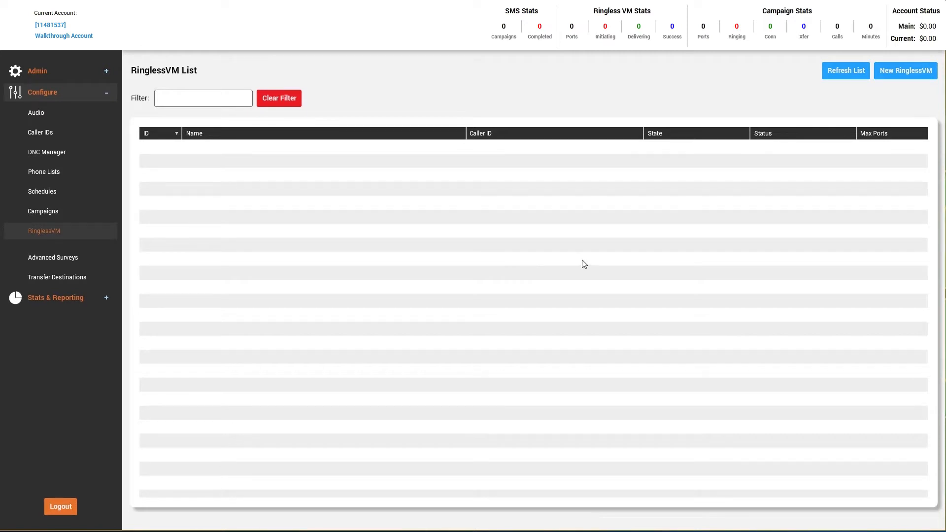
# Create a new ringless VM named 'Sample RVM' and bring up its audio library.
pyautogui.click(906, 70)
pyautogui.click(360, 187)
pyautogui.write('Sample RVM')
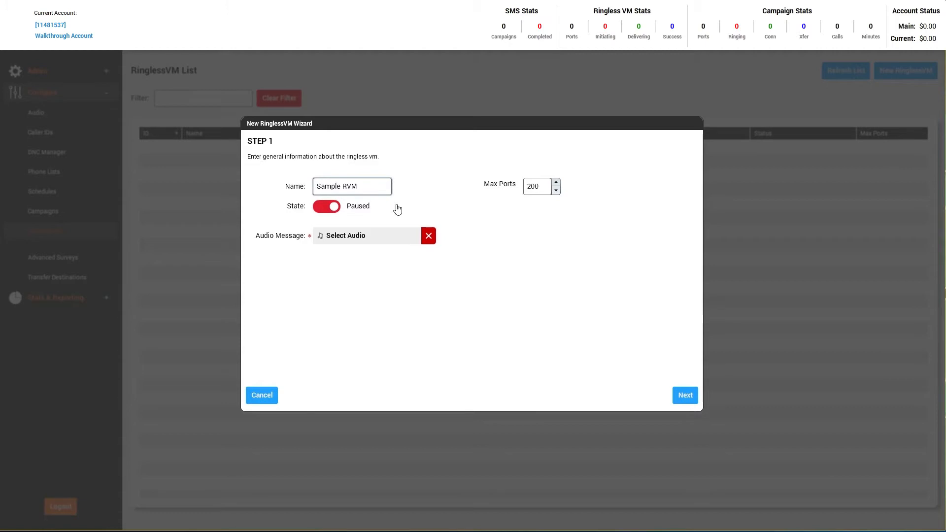
pyautogui.click(385, 237)
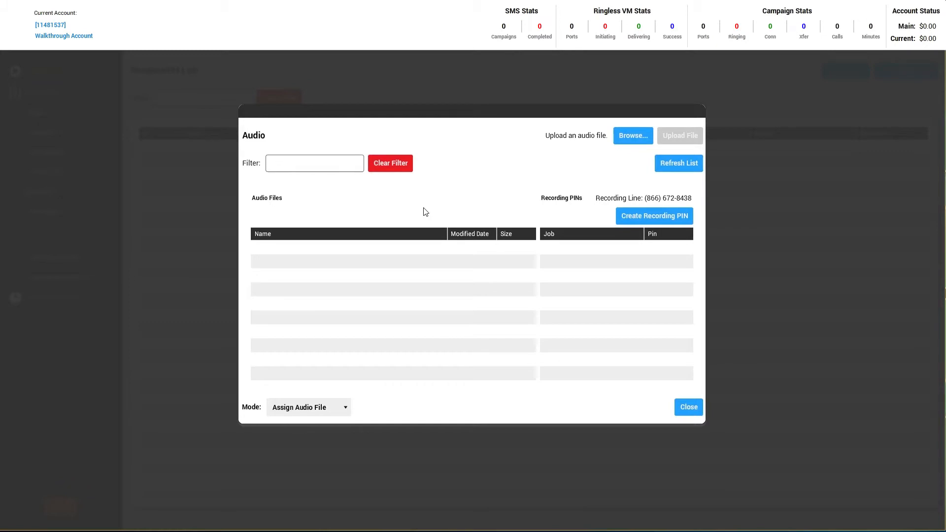
# Upload Example_RVM_Audio.wav and assign it as Sample RVM's message.
pyautogui.click(640, 140)
pyautogui.click(415, 123)
pyautogui.click(675, 356)
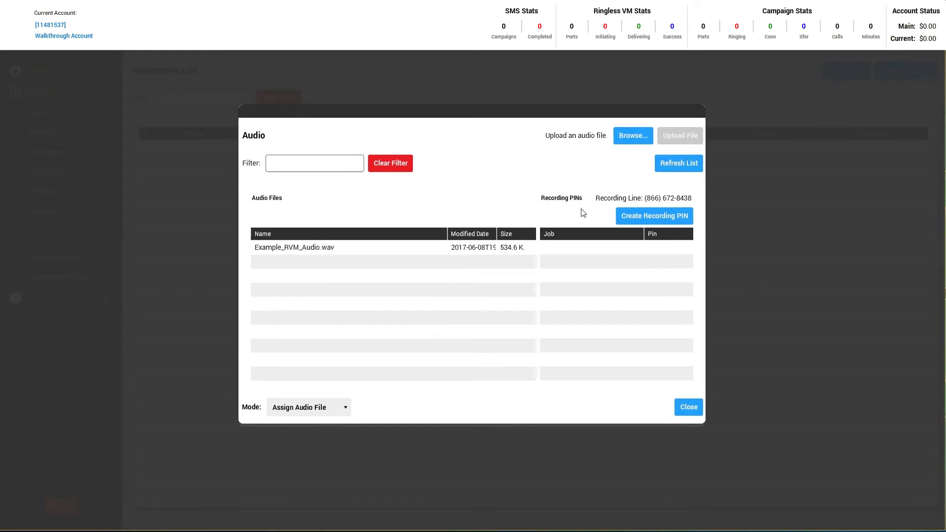
pyautogui.click(361, 248)
pyautogui.click(362, 247)
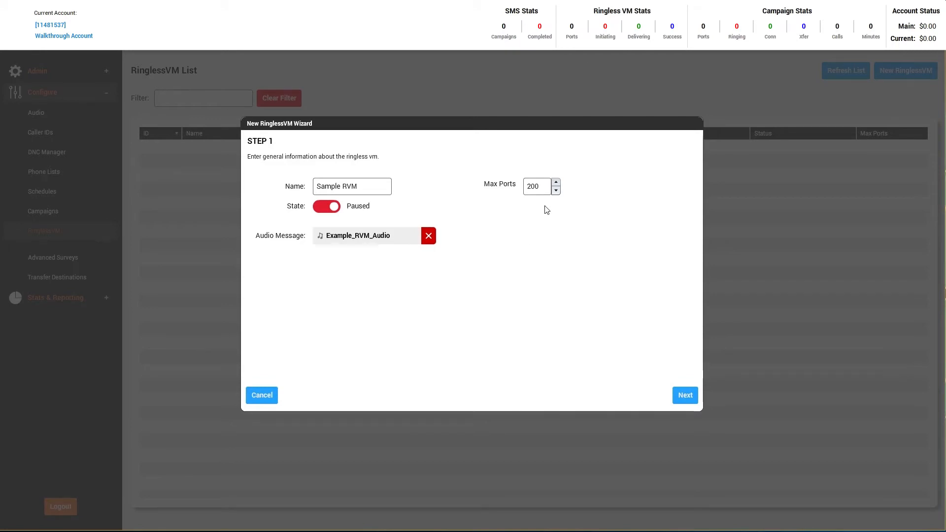
# Set Max Ports to 10 and continue to Step 2 for caller IDs.
pyautogui.doubleClick(541, 188)
pyautogui.write('10')
pyautogui.click(685, 395)
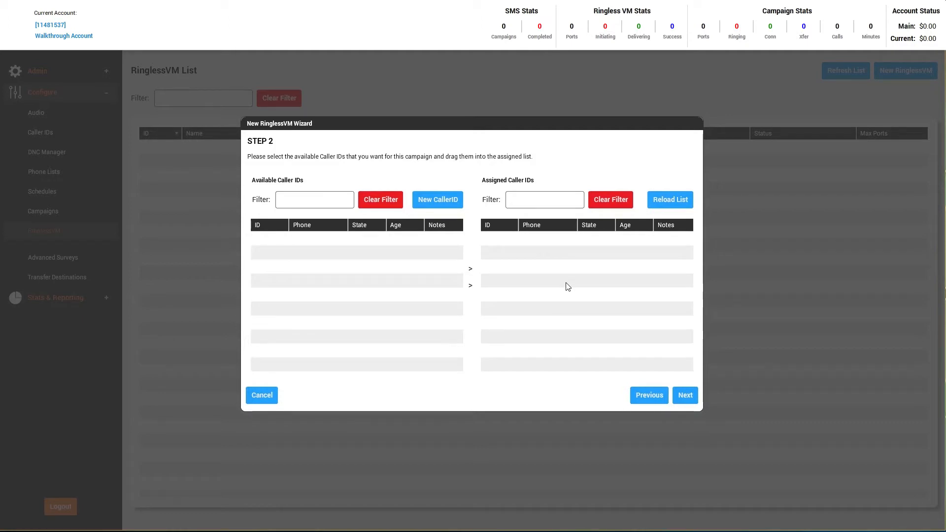
# Create a new caller ID number, assign it to the campaign, and advance to Step 3.
pyautogui.click(451, 203)
pyautogui.click(446, 248)
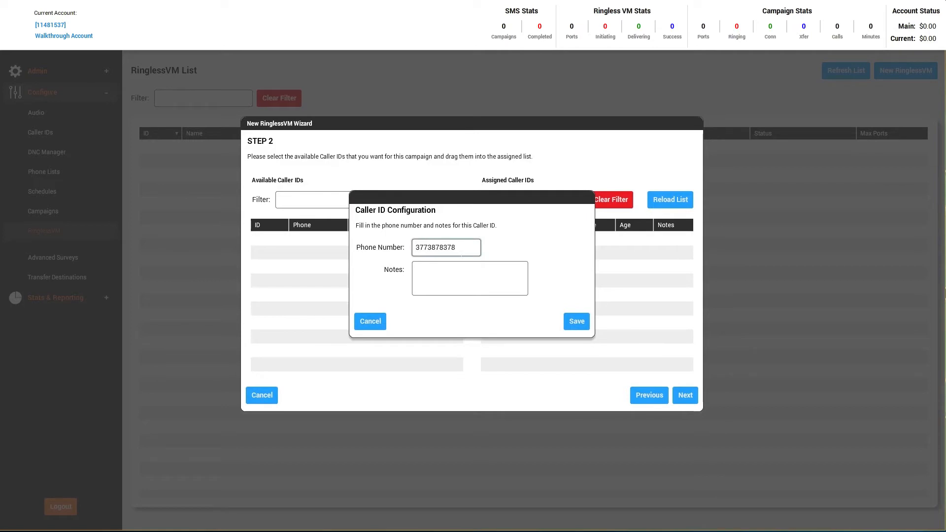
pyautogui.click(576, 321)
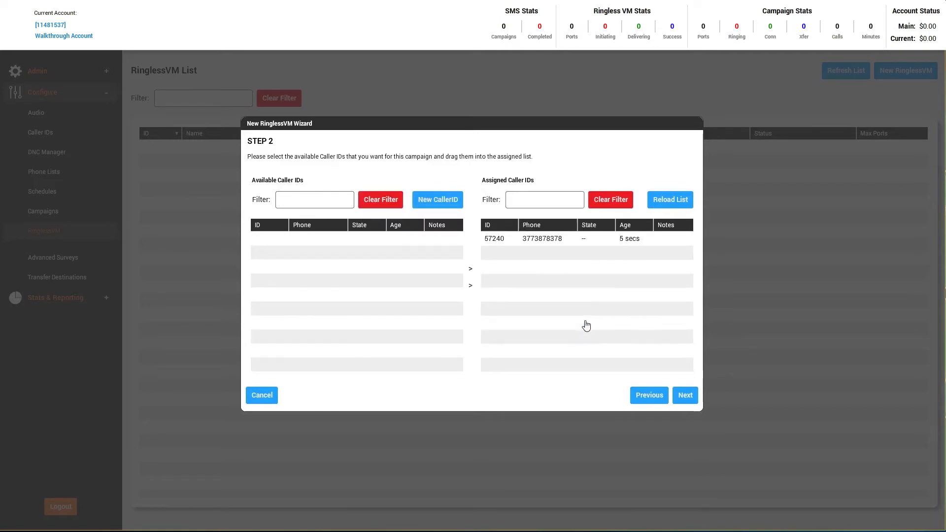
pyautogui.click(686, 395)
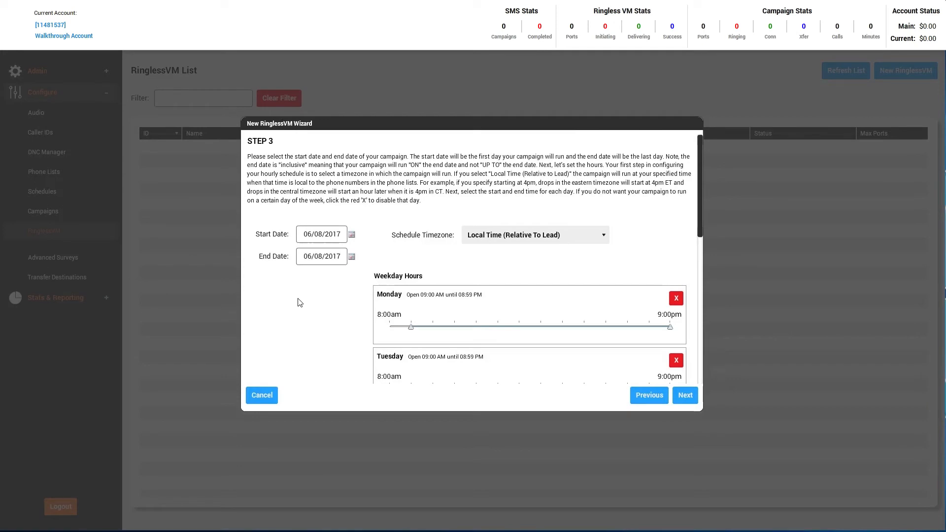
# Set start and end dates to 06/09/2017, keeping Local Time (Relative To Lead) timezone.
pyautogui.click(351, 235)
pyautogui.click(417, 277)
pyautogui.click(351, 257)
pyautogui.click(418, 300)
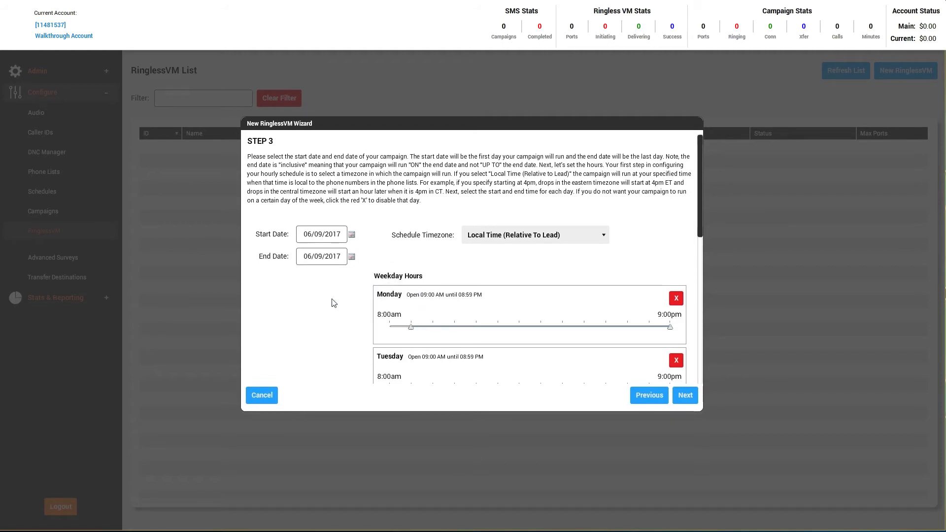
pyautogui.click(579, 238)
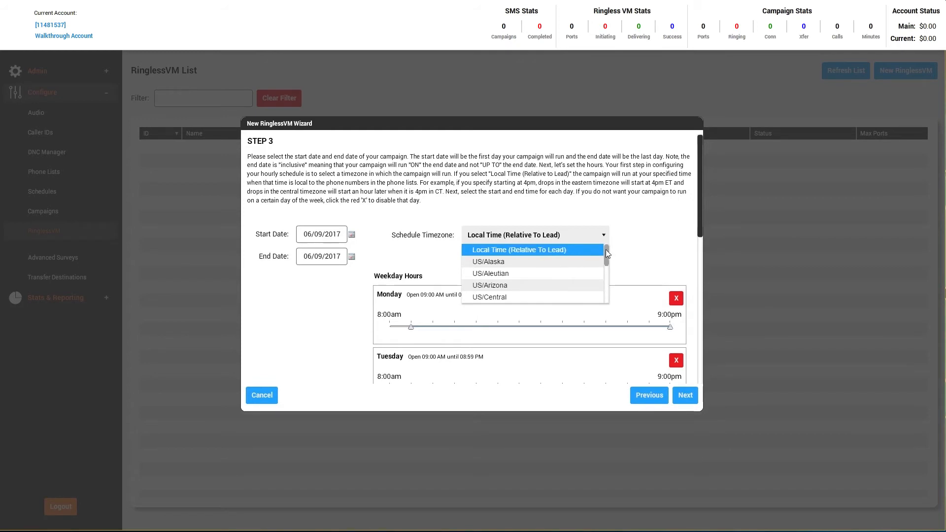
pyautogui.moveTo(605, 253)
pyautogui.mouseDown()
pyautogui.moveTo(606, 295)
pyautogui.moveTo(599, 251)
pyautogui.moveTo(592, 253)
pyautogui.mouseUp()
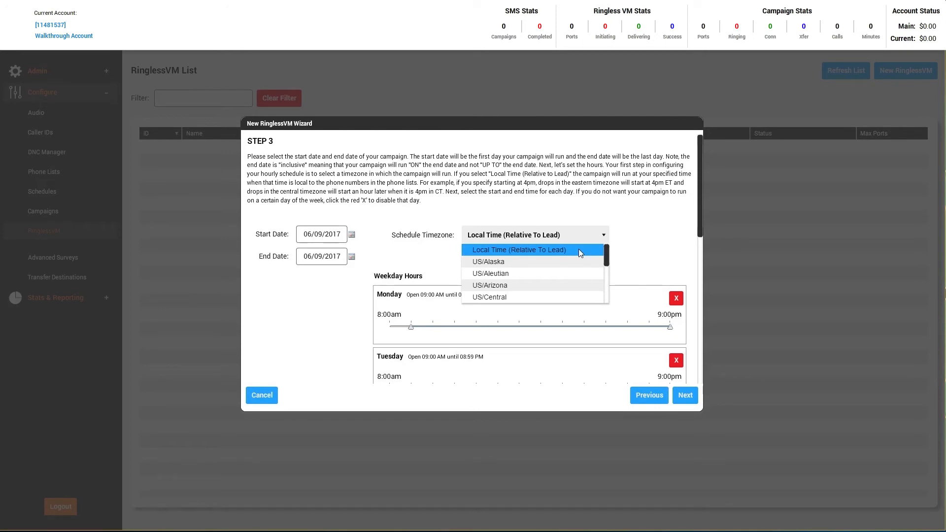
pyautogui.click(579, 250)
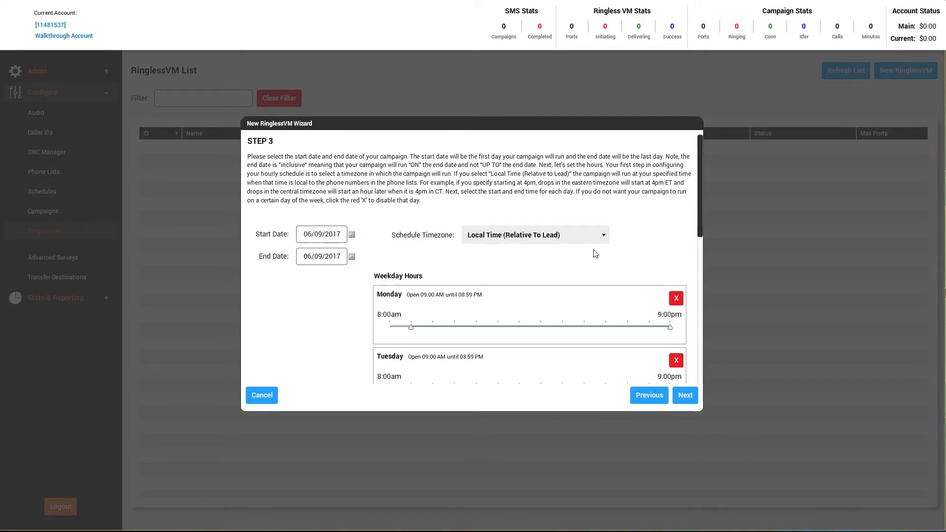
# Set Monday's hours to 2:30–7:30 PM and close Tuesday through Thursday.
pyautogui.moveTo(698, 226); pyautogui.dragTo(698, 259)
pyautogui.moveTo(412, 245); pyautogui.dragTo(530, 245)
pyautogui.moveTo(669, 245); pyautogui.dragTo(638, 245)
pyautogui.click(677, 279)
pyautogui.click(683, 344)
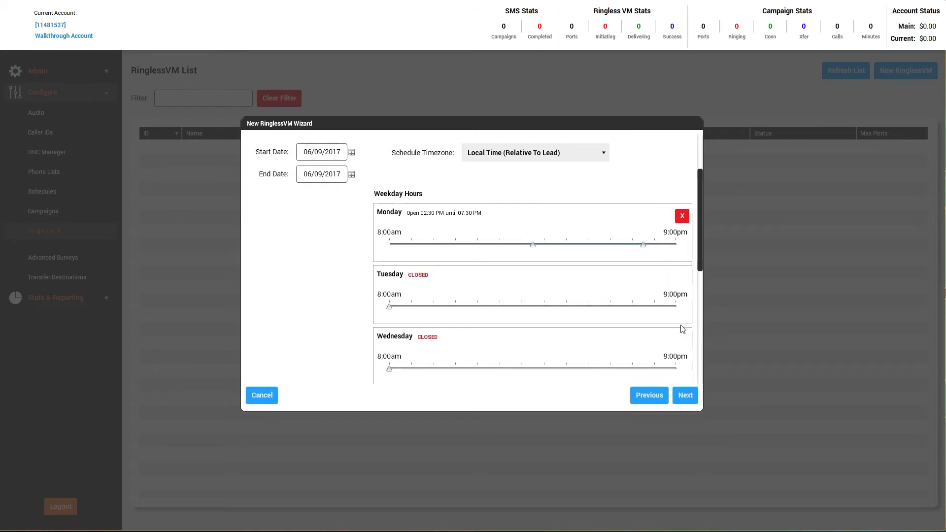
pyautogui.scroll(-1, 684, 345)
pyautogui.click(683, 344)
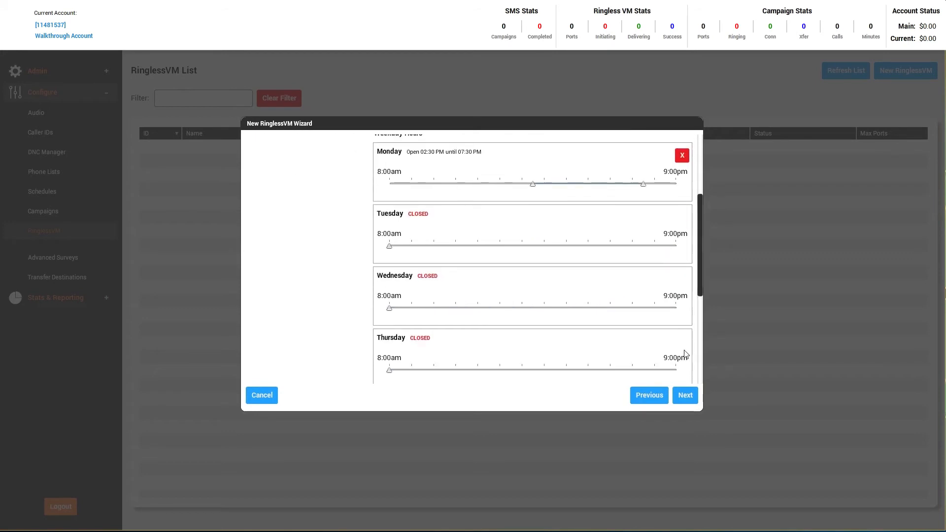
pyautogui.click(688, 398)
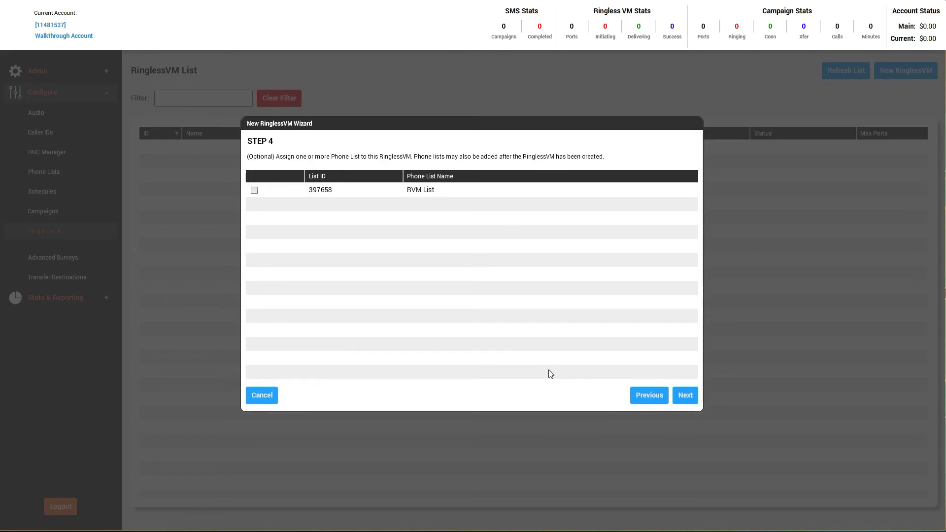
# Assign RVM List (397658) to Sample RVM and continue to Step 5 targets.
pyautogui.click(255, 191)
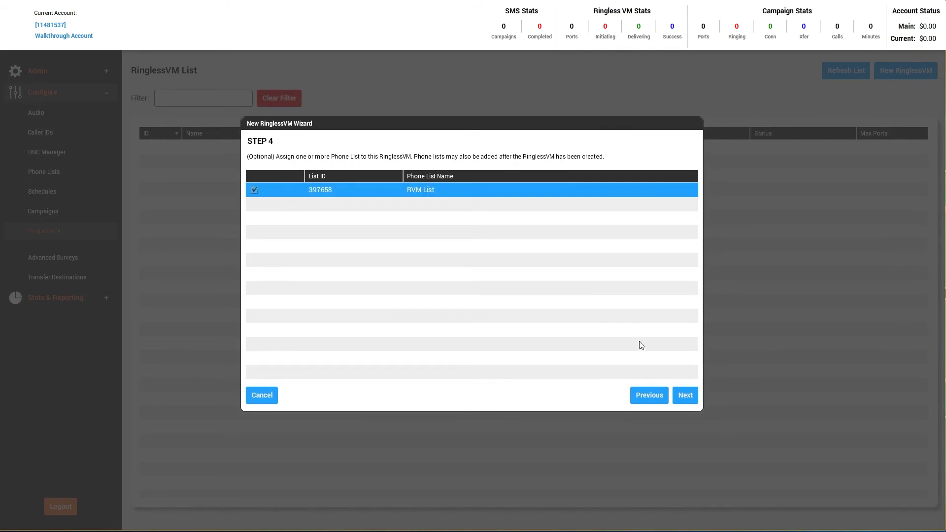
pyautogui.click(686, 396)
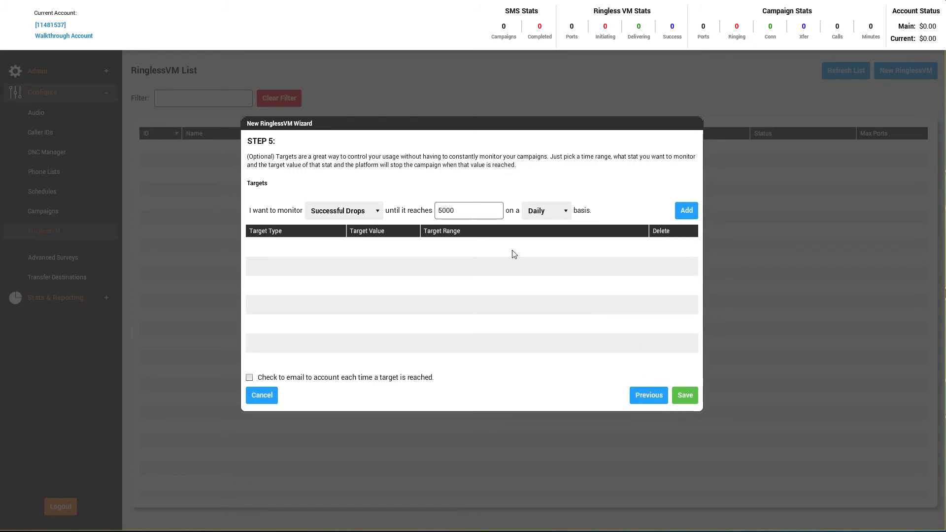
# Change the target from 5000 to 100 daily successful drops, add it, and save the Sample RVM campaign.
pyautogui.doubleClick(439, 210)
pyautogui.write('100')
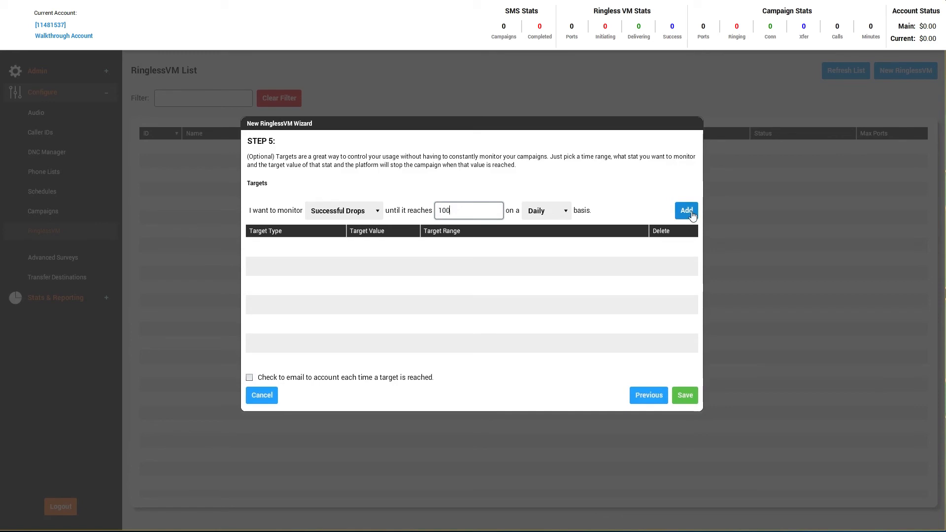
pyautogui.click(691, 214)
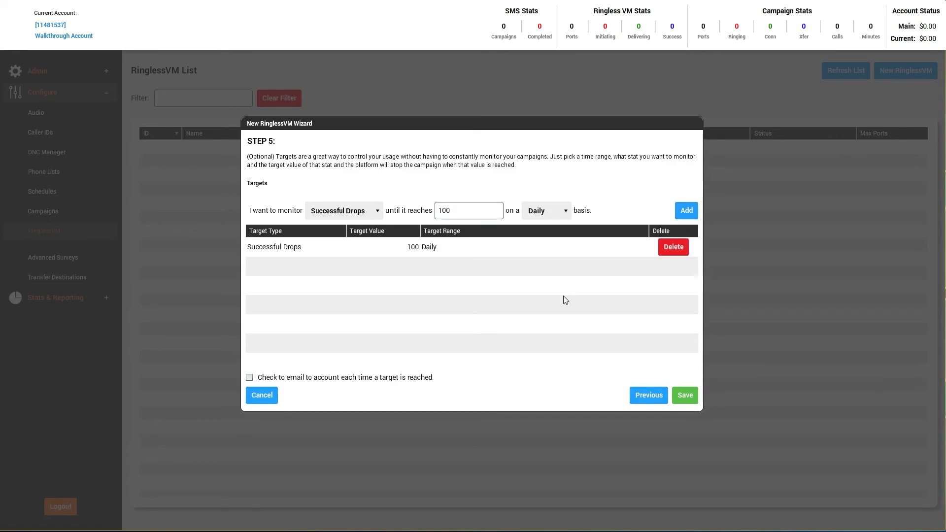
pyautogui.click(683, 395)
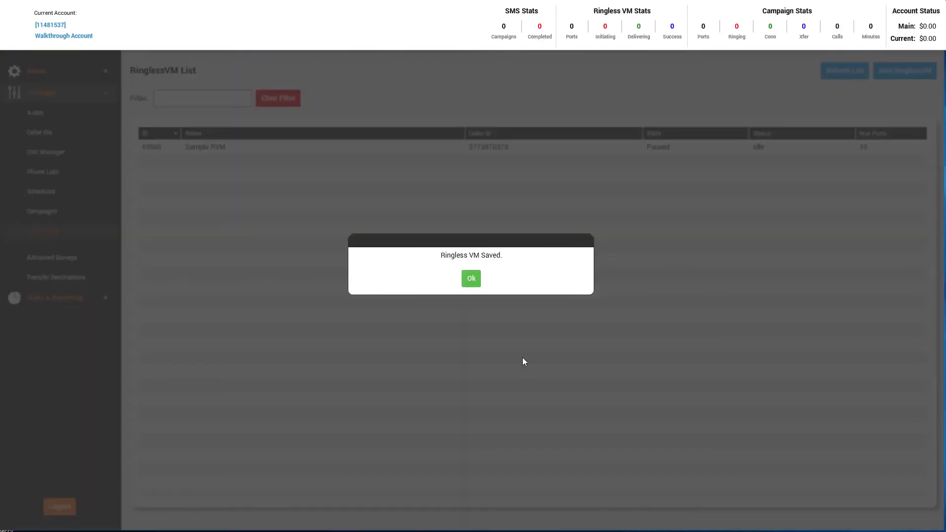
# Dismiss the saved confirmation and open Sample RVM from the RinglessVM List.
pyautogui.click(479, 279)
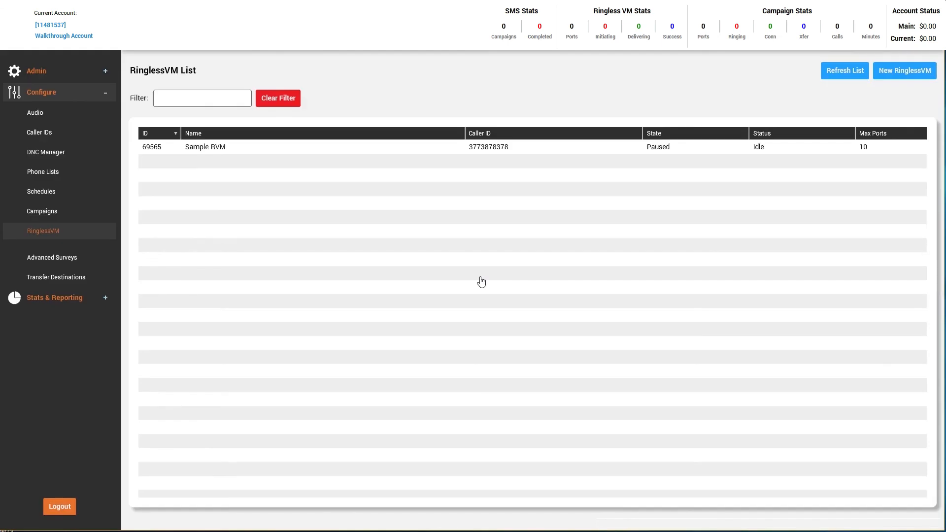
pyautogui.click(399, 147)
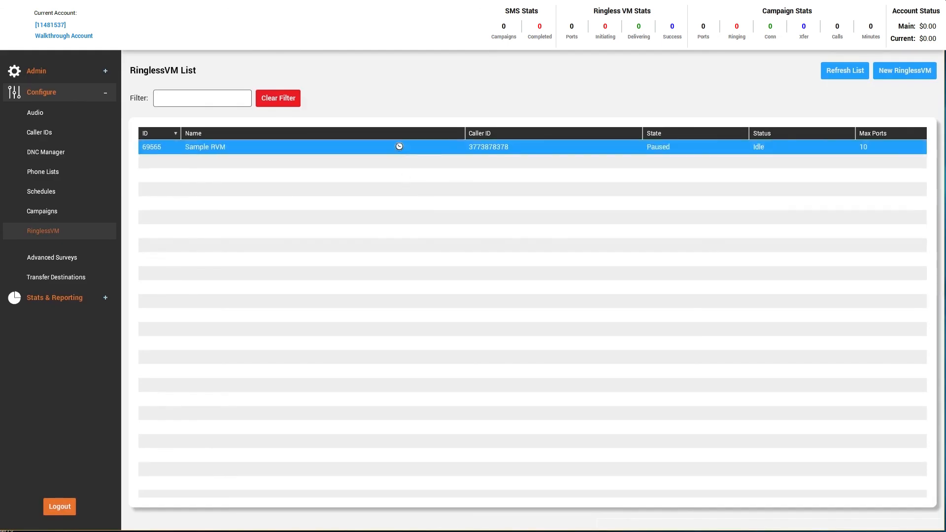
pyautogui.doubleClick(400, 147)
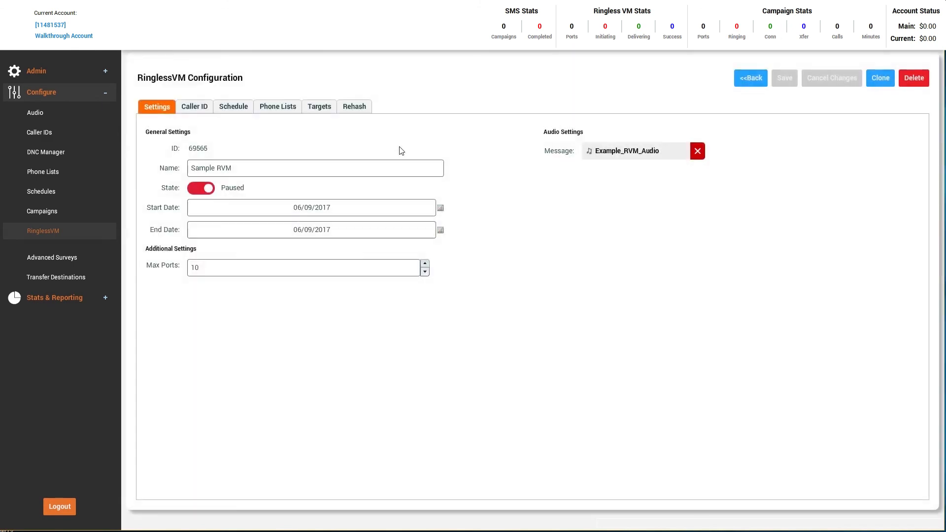
# Review Sample RVM's caller IDs, schedule and phone lists, then set its state to Active and save.
pyautogui.click(202, 110)
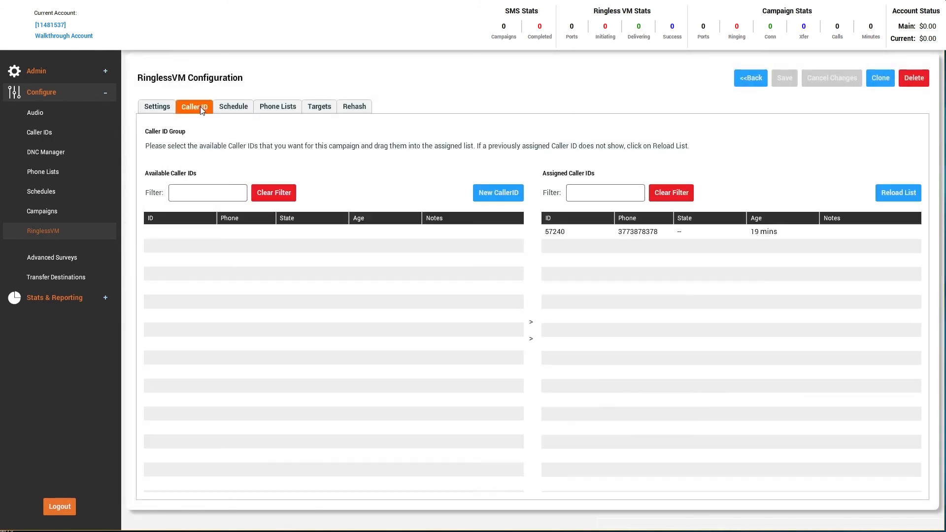
pyautogui.click(236, 109)
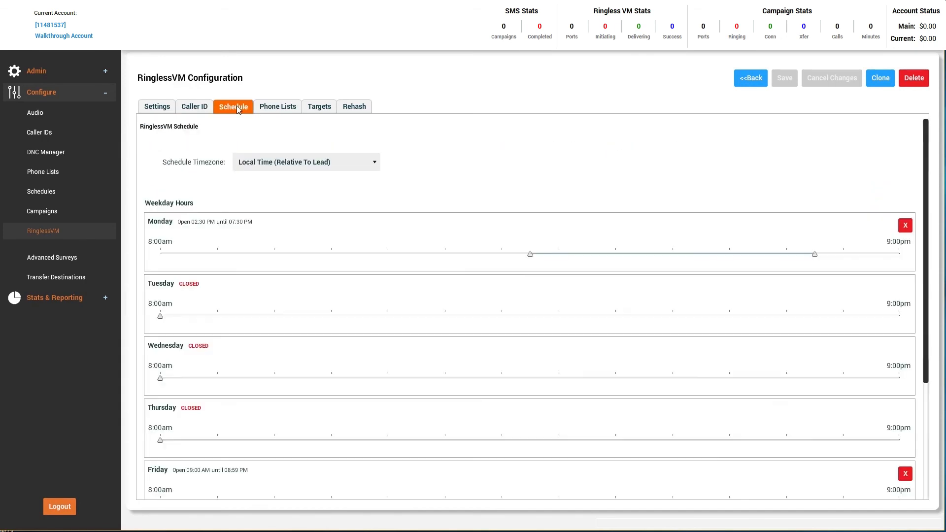
pyautogui.click(276, 108)
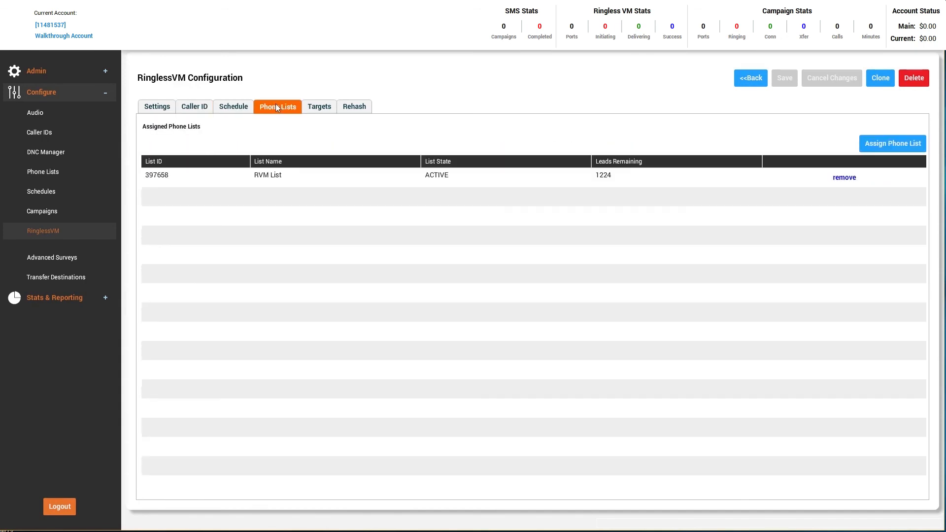
pyautogui.click(165, 108)
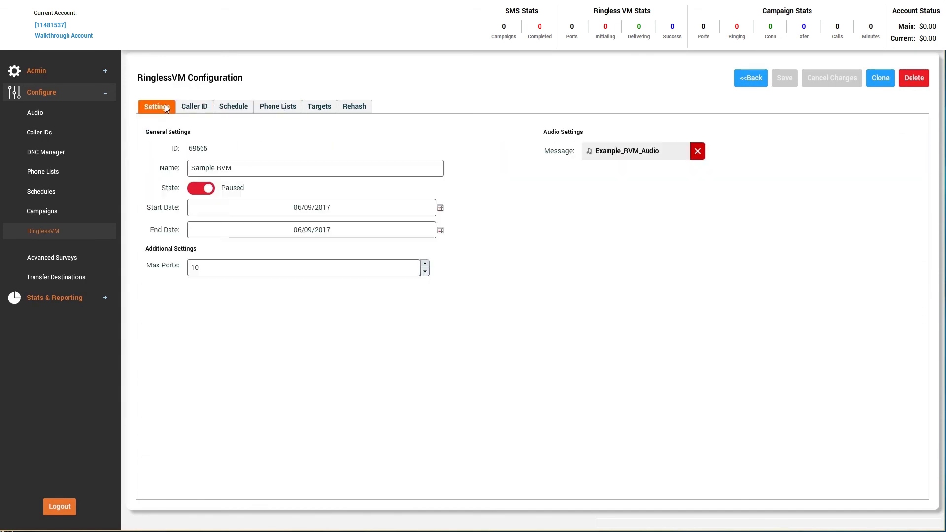
pyautogui.click(202, 188)
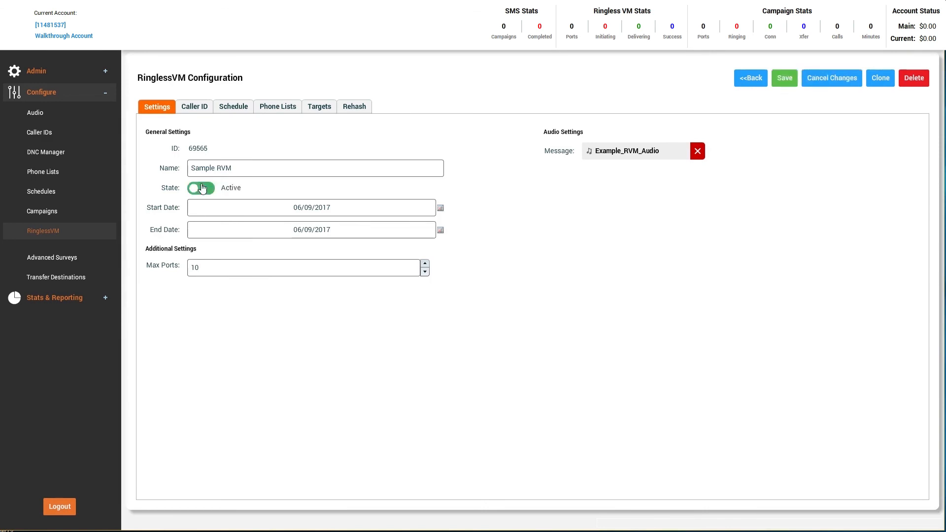
pyautogui.click(791, 83)
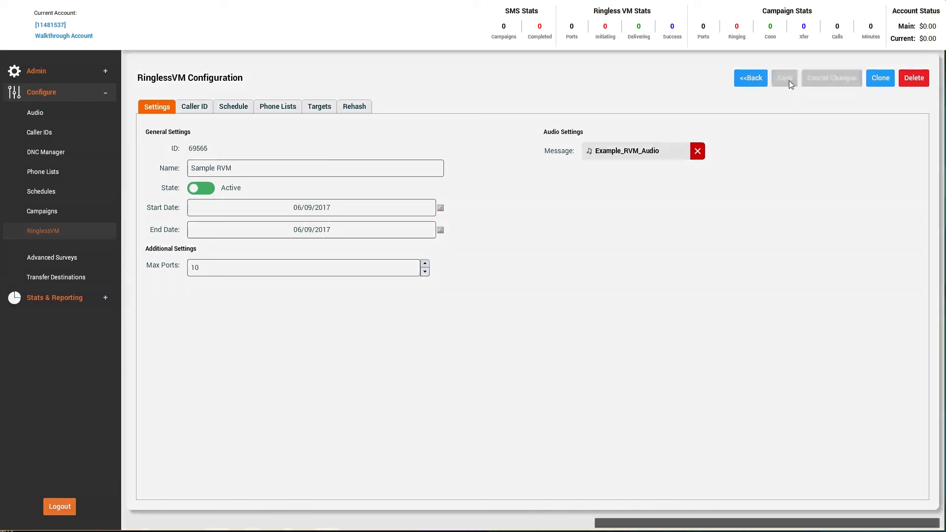